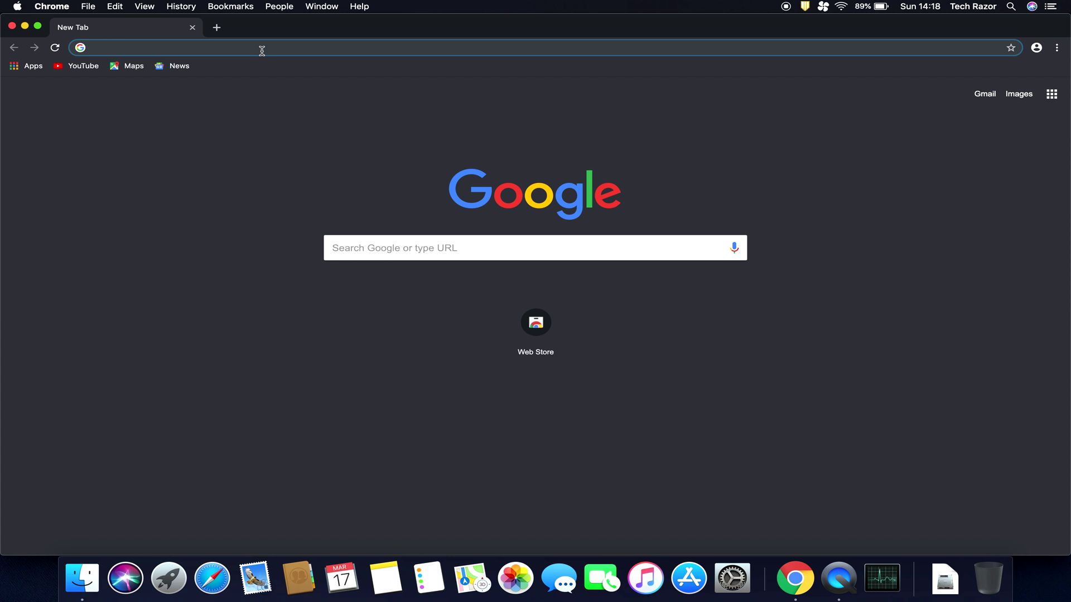
# Type 'no sleep' into a new Chrome tab's address bar to get the 'no sleep mac' suggestion.
pyautogui.write('no sle')
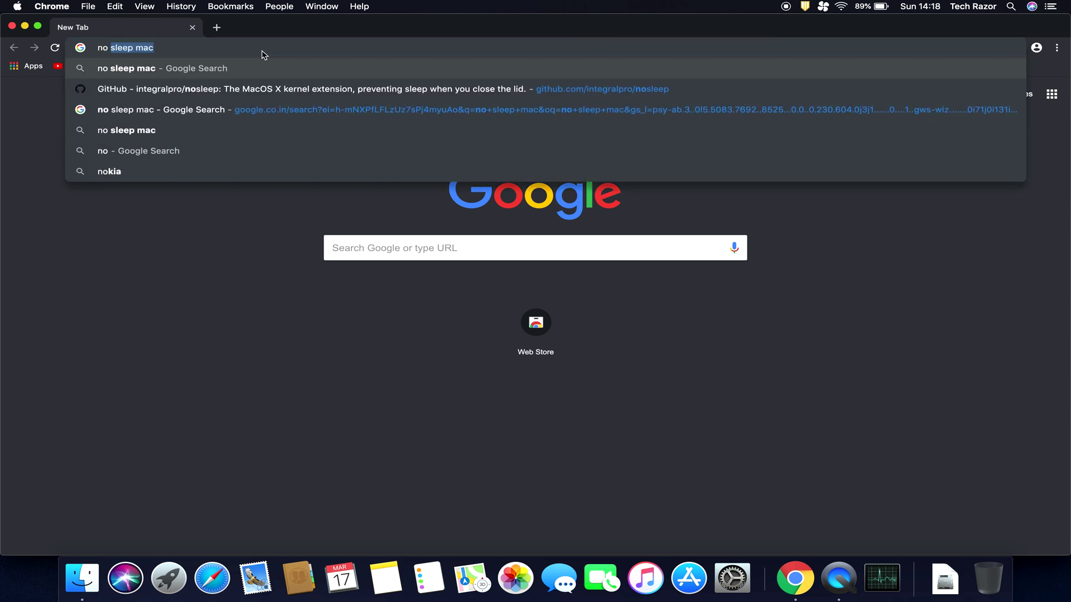
pyautogui.write('ep')
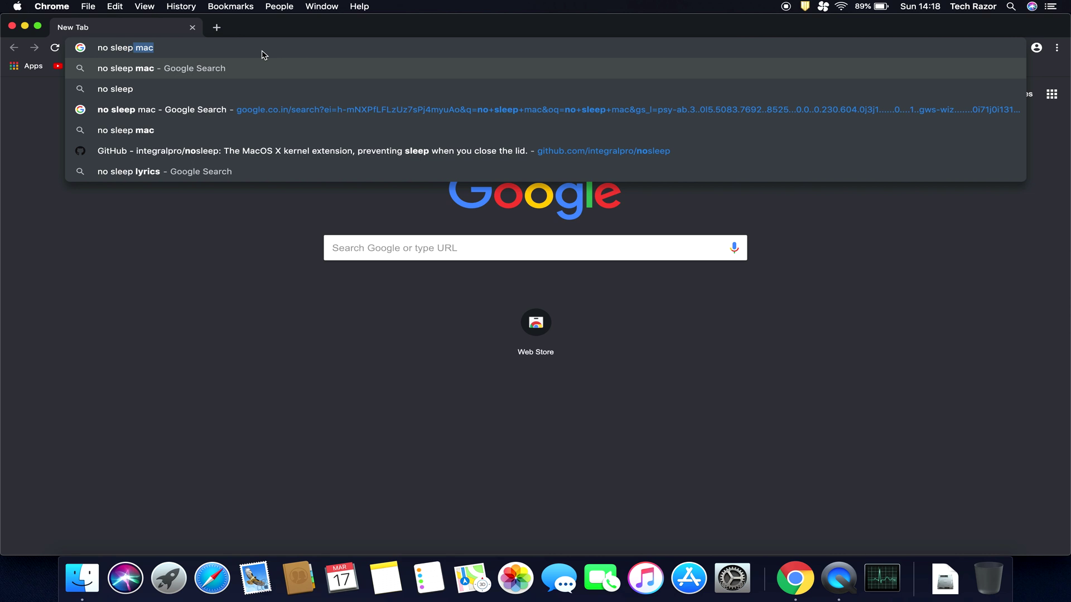
# Search 'no sleep mac', then download and open NoSleep-1.5.0.dmg from the integralpro/nosleep Releases page.
pyautogui.press('Return')
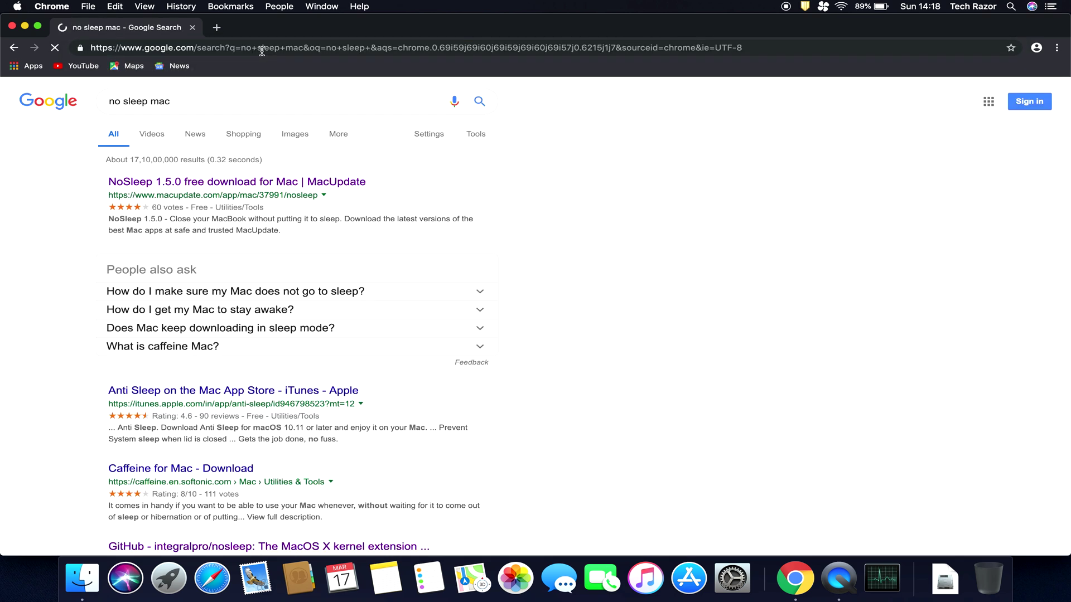
pyautogui.scroll(-3, 53, 290)
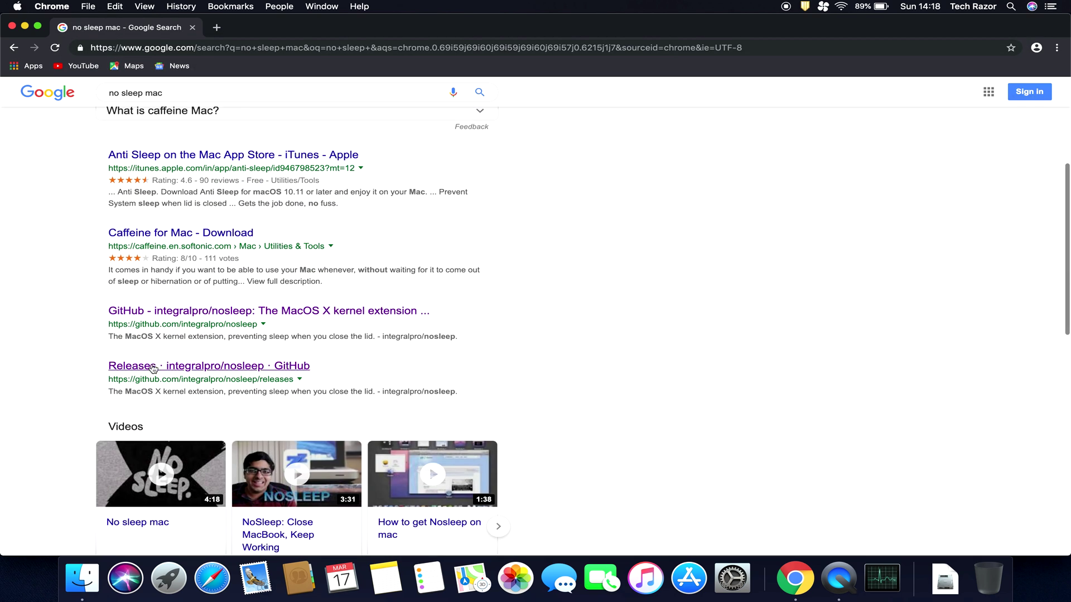
pyautogui.click(152, 367)
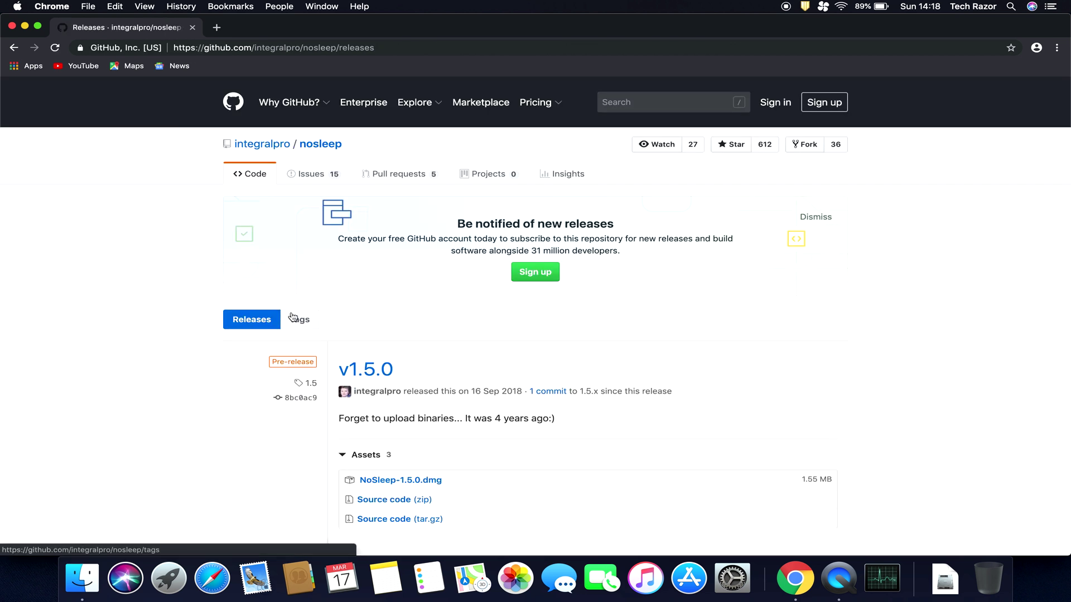
pyautogui.click(397, 482)
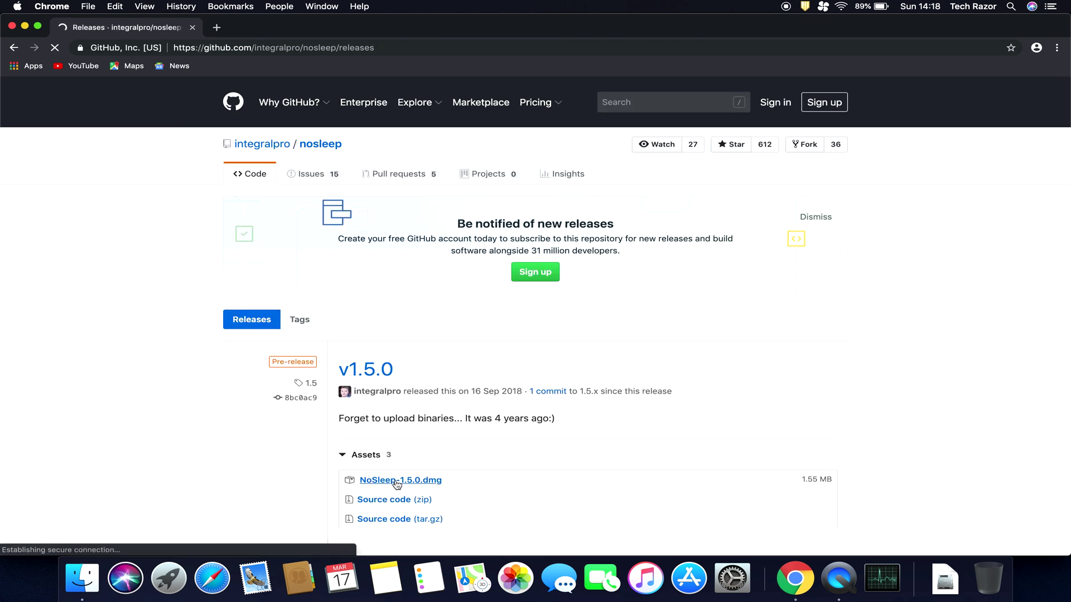
pyautogui.click(79, 544)
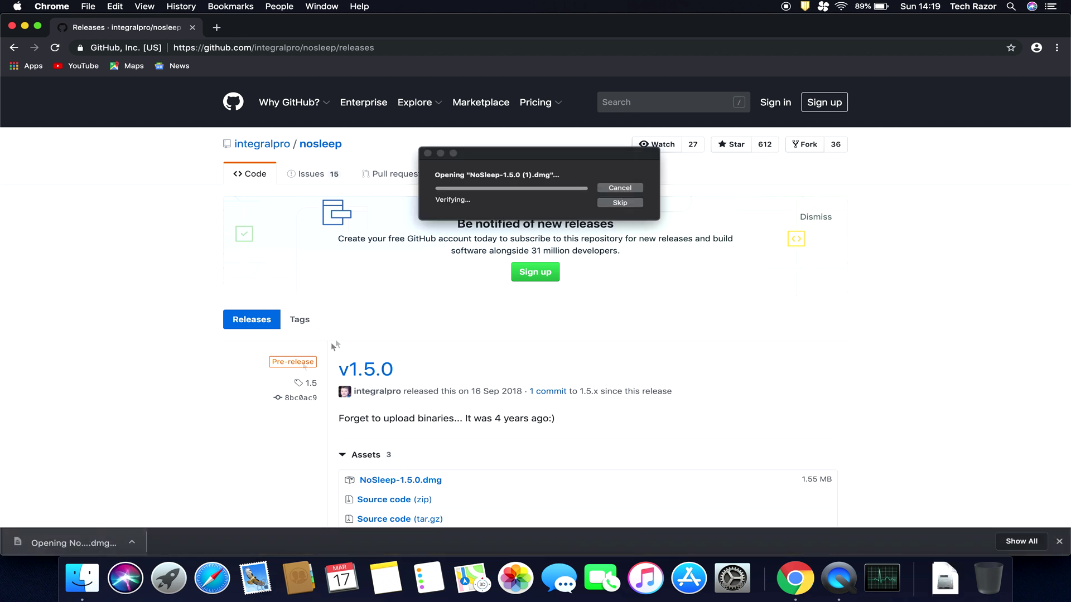
# Copy NoSleep onto the Utilities alias, authenticating with the administrator password.
pyautogui.click(25, 28)
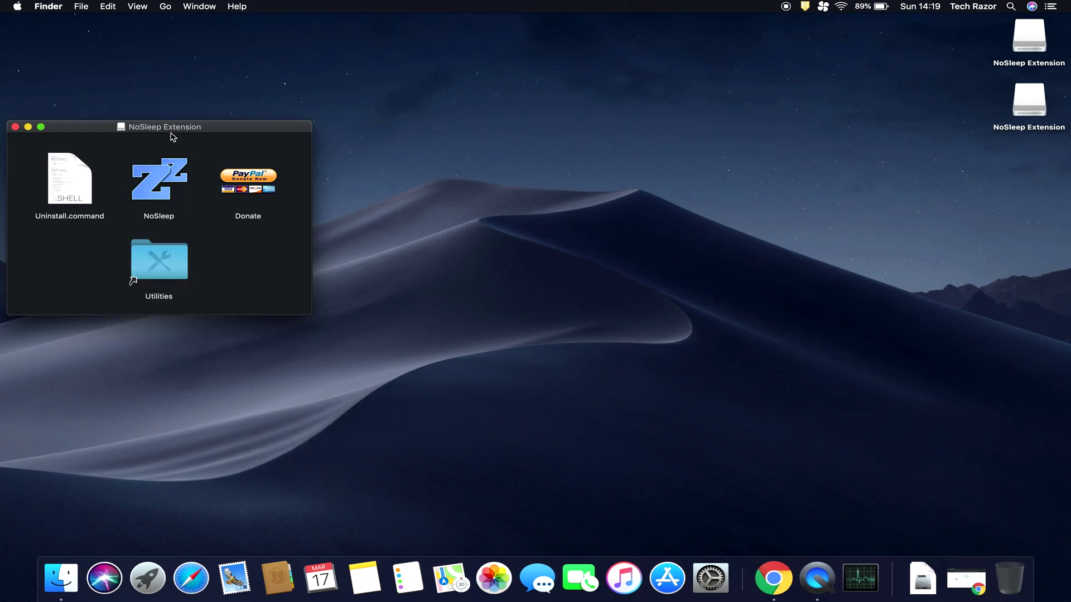
pyautogui.click(155, 182)
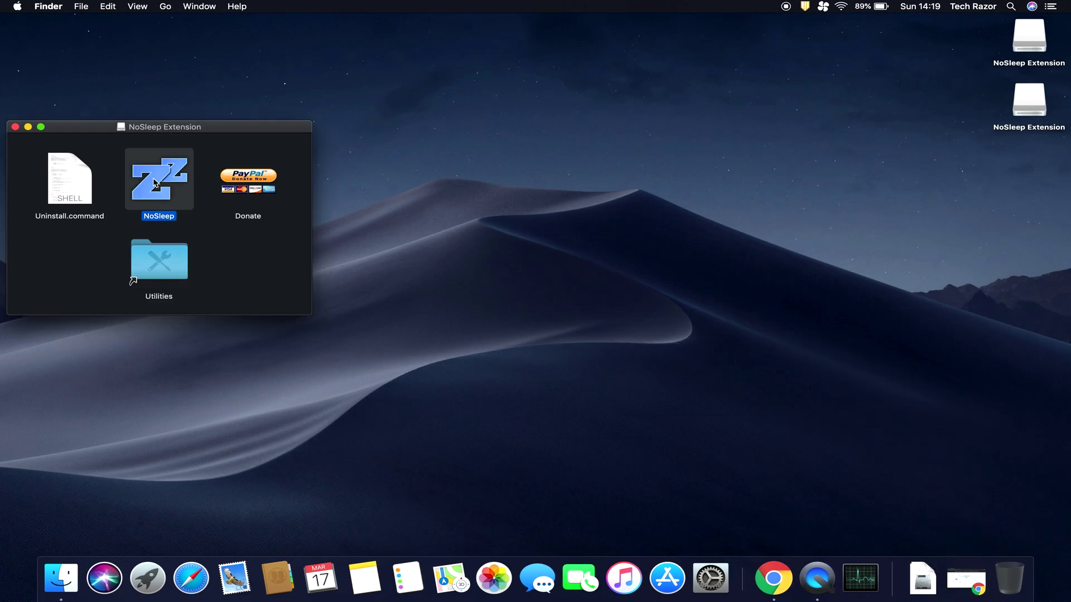
pyautogui.moveTo(160, 185); pyautogui.dragTo(162, 262)
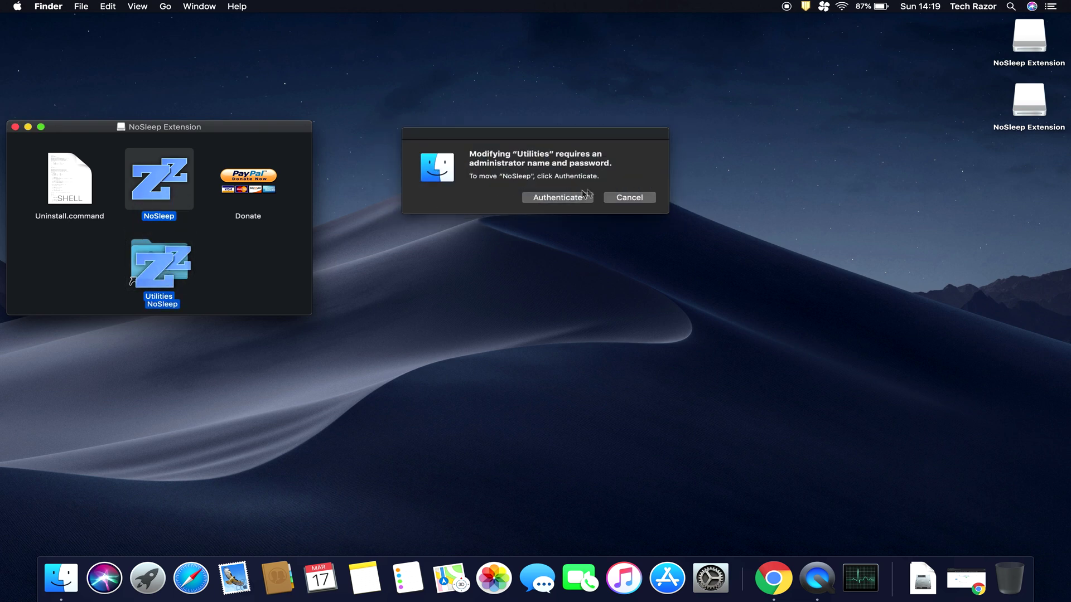
pyautogui.click(570, 198)
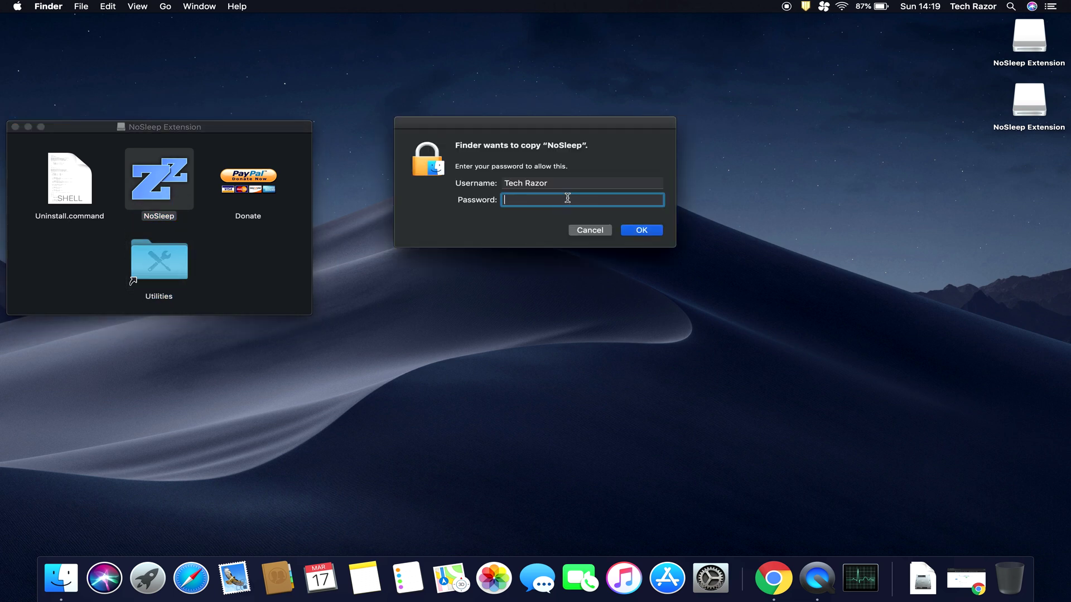
pyautogui.write('••••••••')
pyautogui.press('Return')
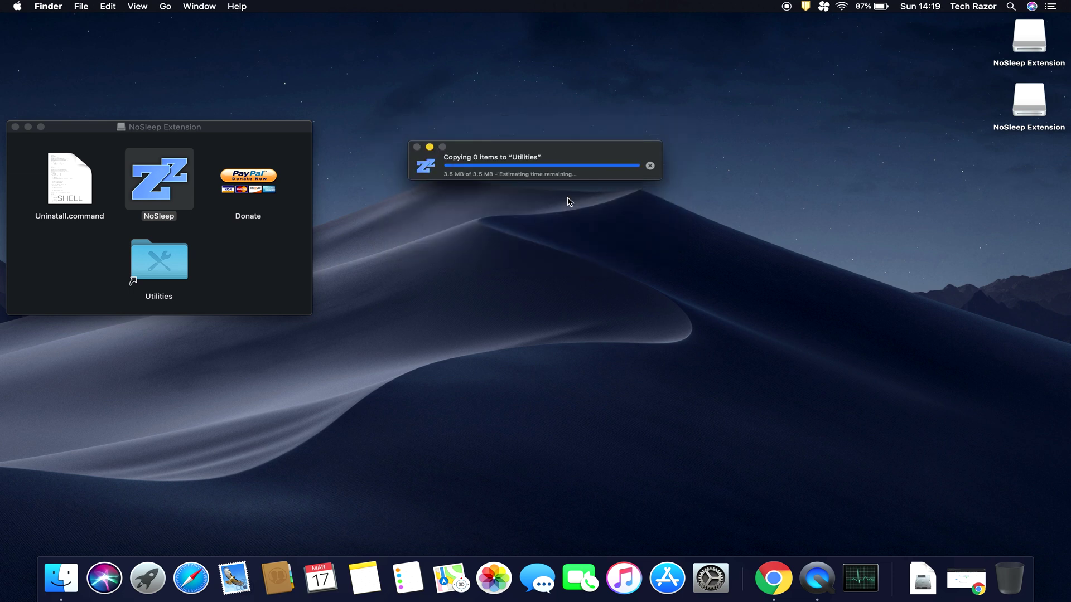
# Open the Utilities folder beside the NoSleep Extension window, with NoSleep now among its apps.
pyautogui.doubleClick(157, 268)
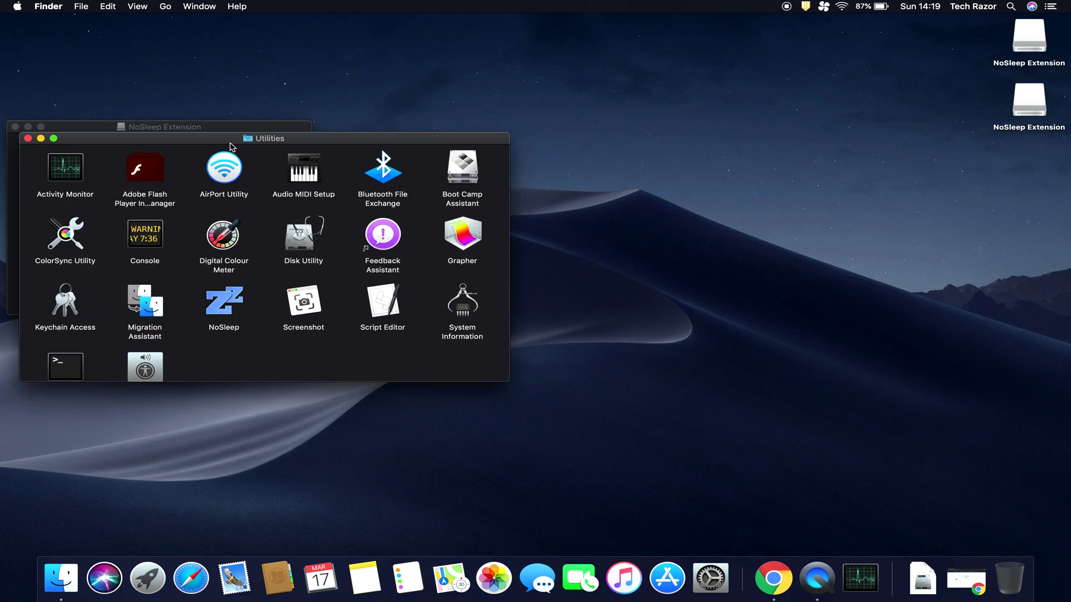
pyautogui.moveTo(231, 143); pyautogui.dragTo(611, 119)
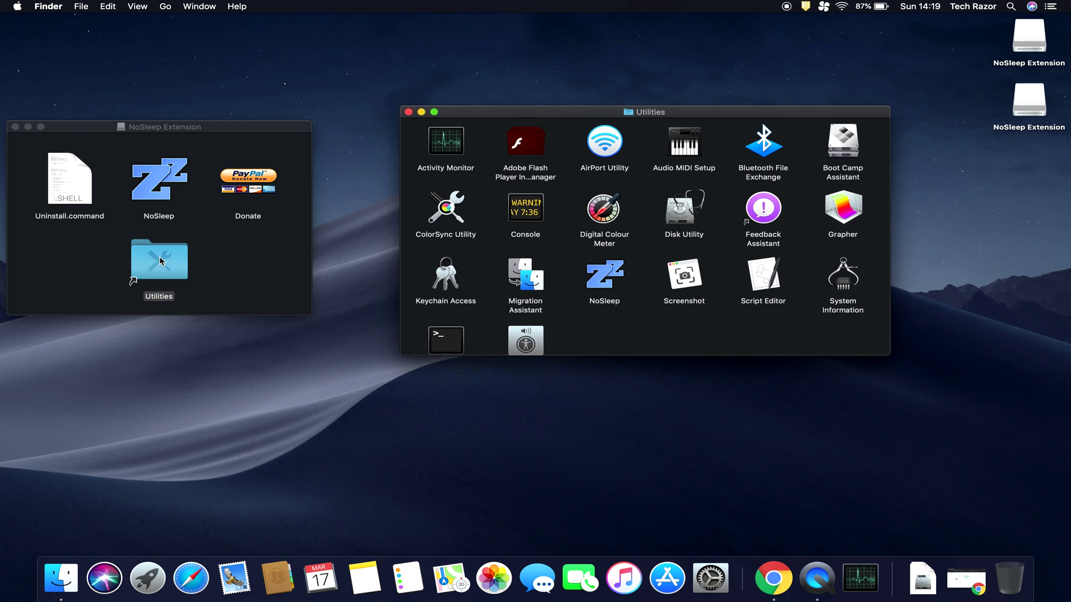
pyautogui.click(240, 281)
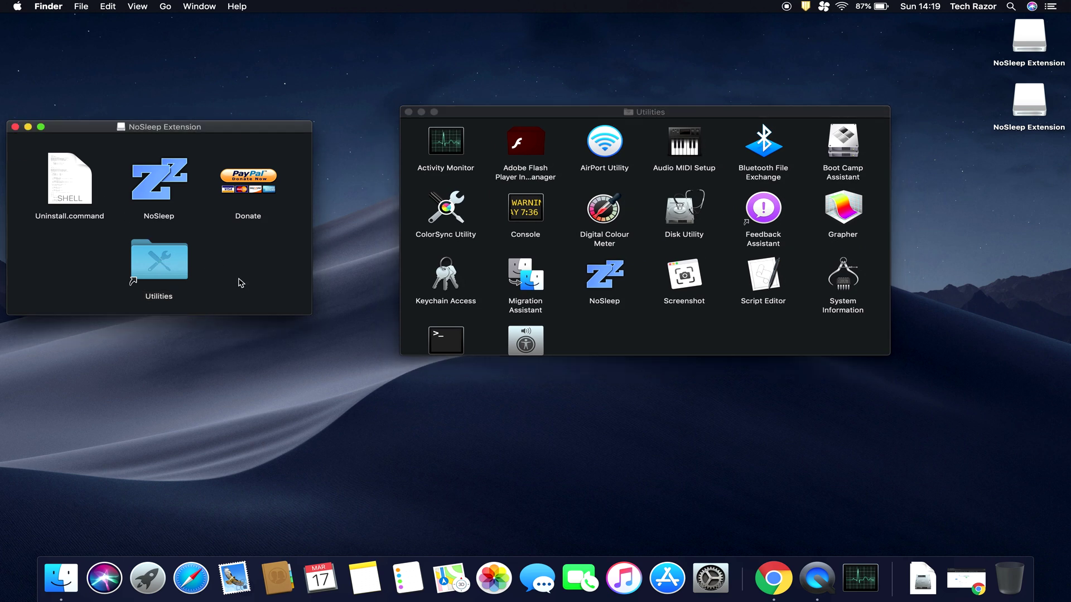
# Launch Uninstall.command, then terminate its Terminal window at the password prompt and close the NoSleep Extension window.
pyautogui.doubleClick(63, 195)
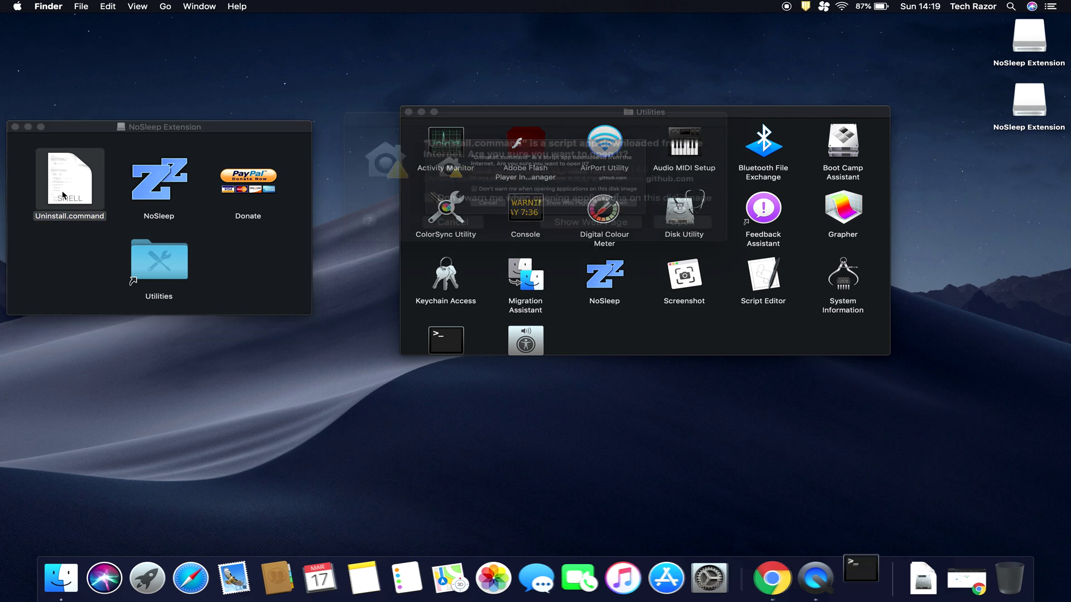
pyautogui.click(683, 217)
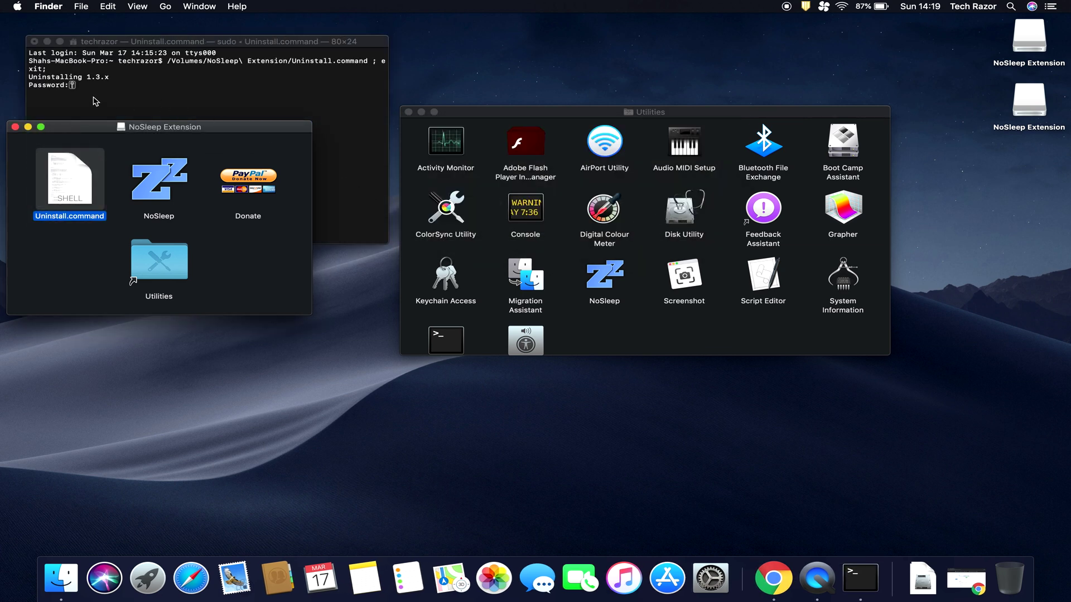
pyautogui.click(94, 97)
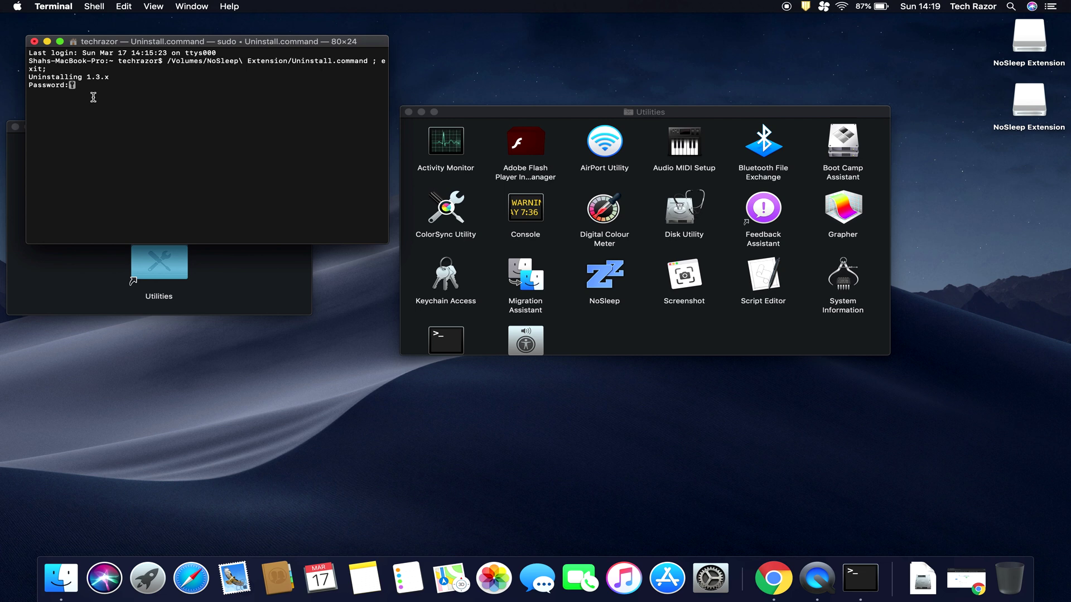
pyautogui.click(34, 42)
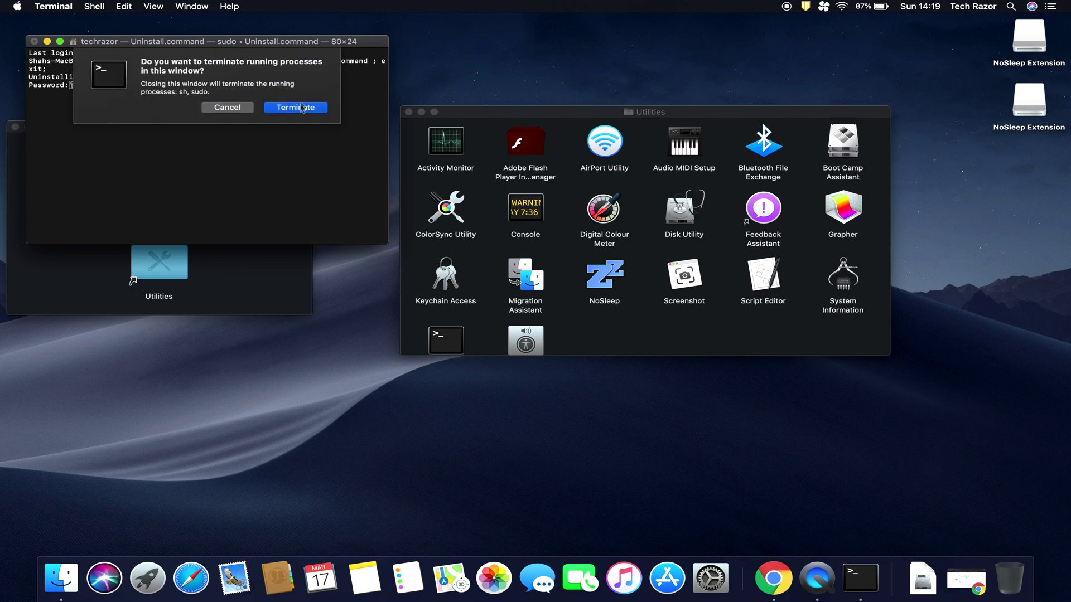
pyautogui.click(299, 108)
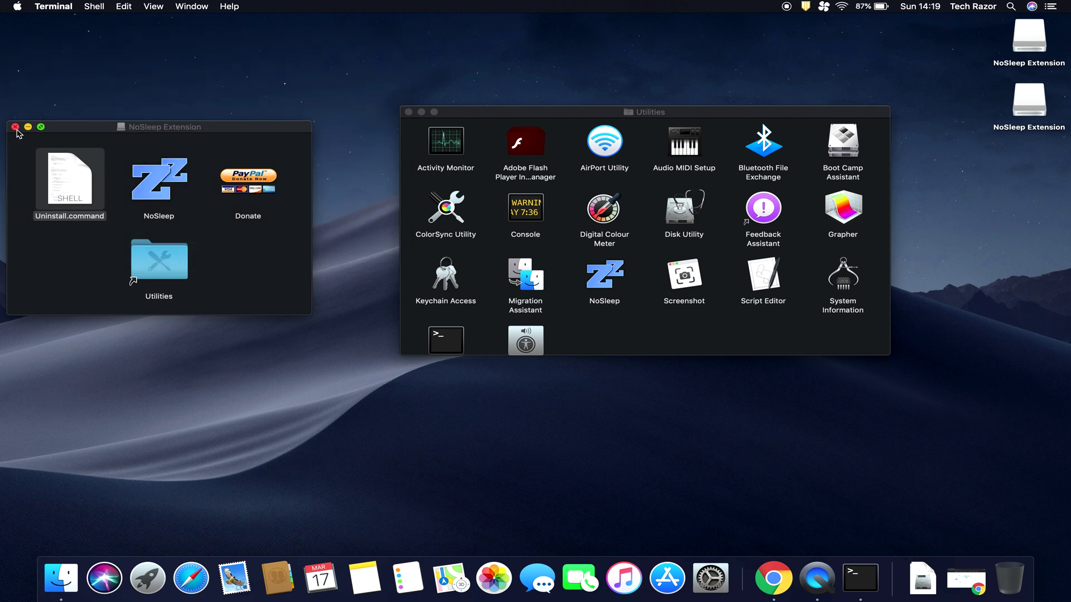
pyautogui.click(15, 126)
# Launch NoSleep from Utilities, approve the downloaded-app prompt, and try its zz menu-bar menu.
pyautogui.doubleClick(606, 277)
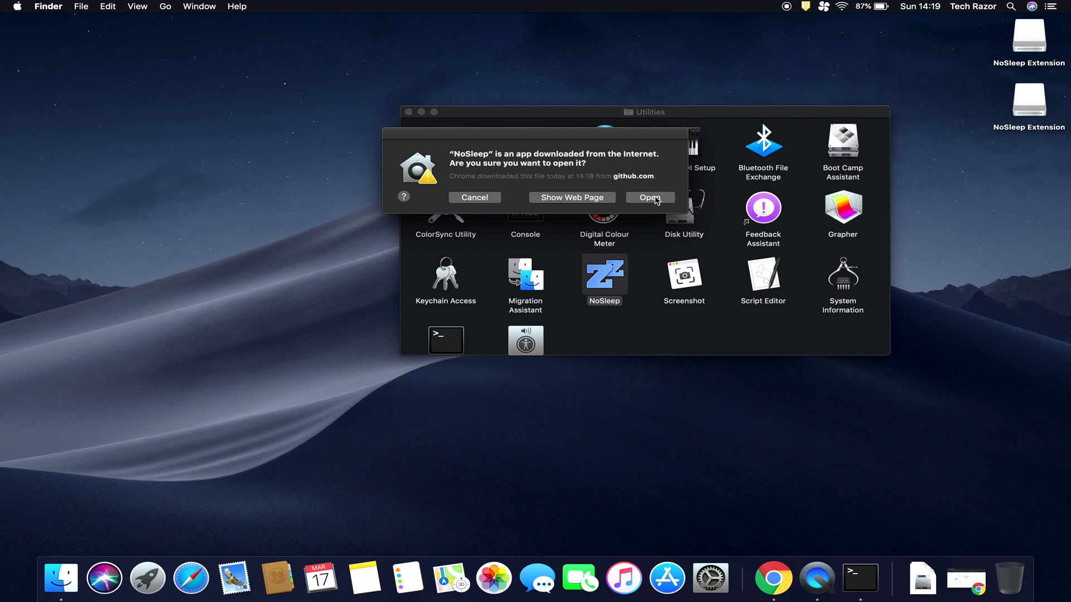
pyautogui.click(656, 198)
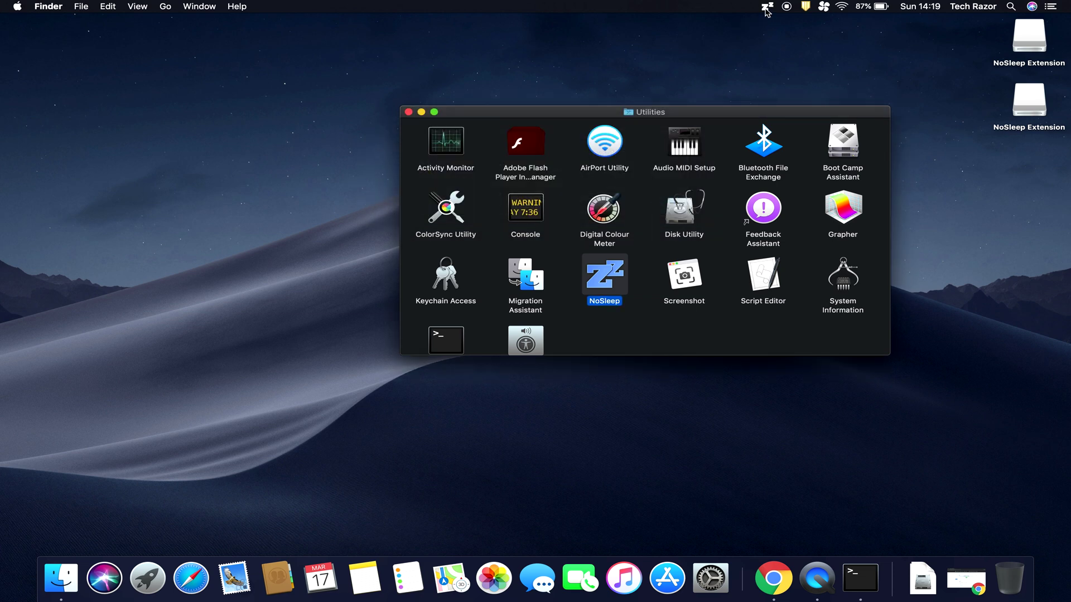
pyautogui.click(767, 8)
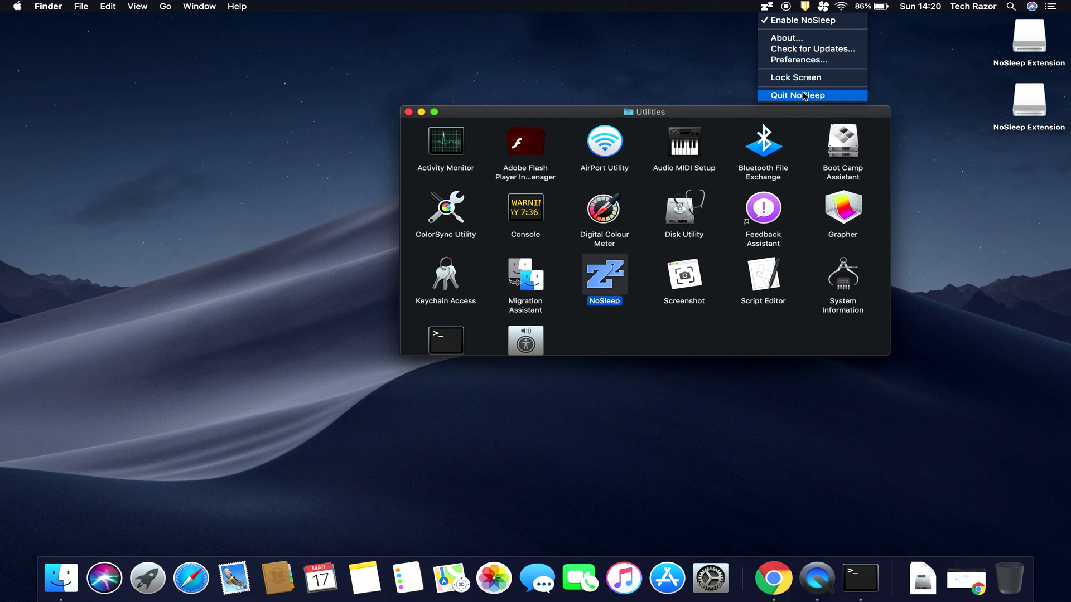
pyautogui.click(767, 10)
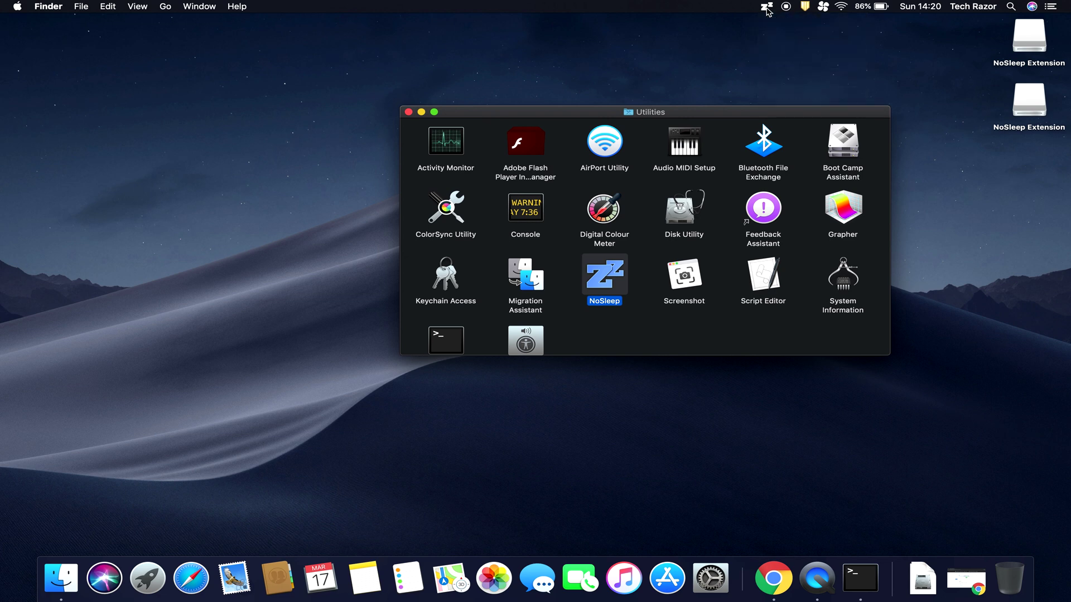
pyautogui.click(767, 10)
# Toggle Enable NoSleep off and on from the zz menu, leaving it enabled, and close the Utilities window.
pyautogui.click(768, 9)
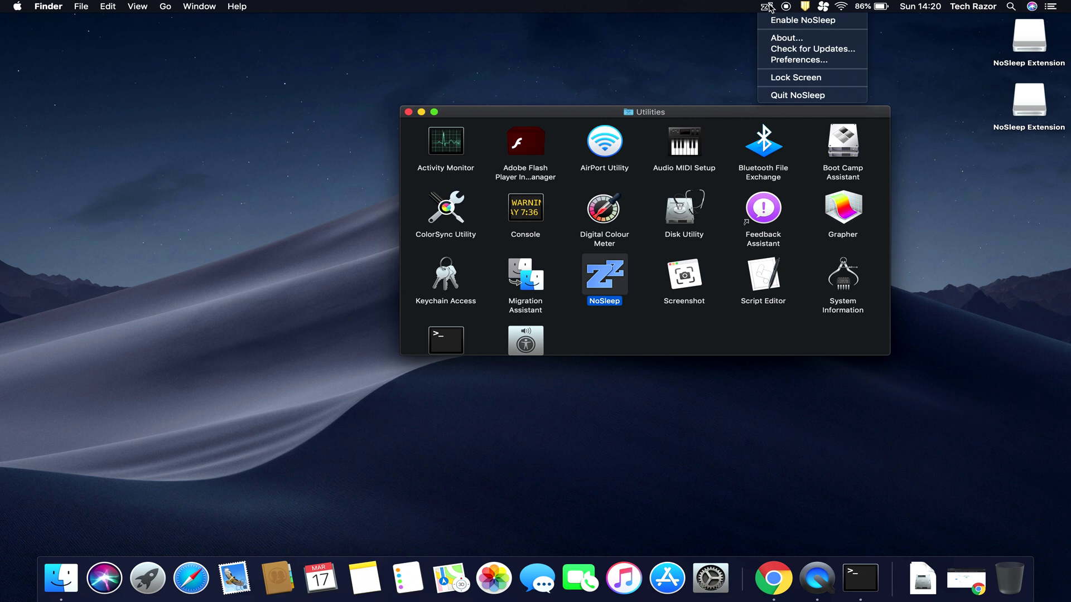
pyautogui.click(790, 21)
pyautogui.click(768, 9)
pyautogui.click(788, 22)
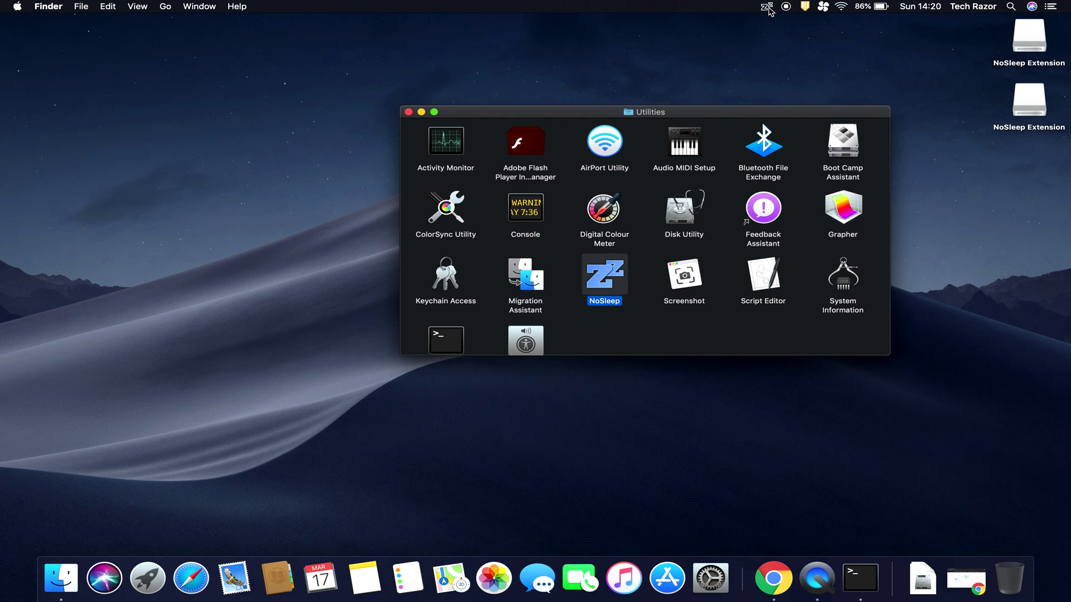
pyautogui.click(769, 8)
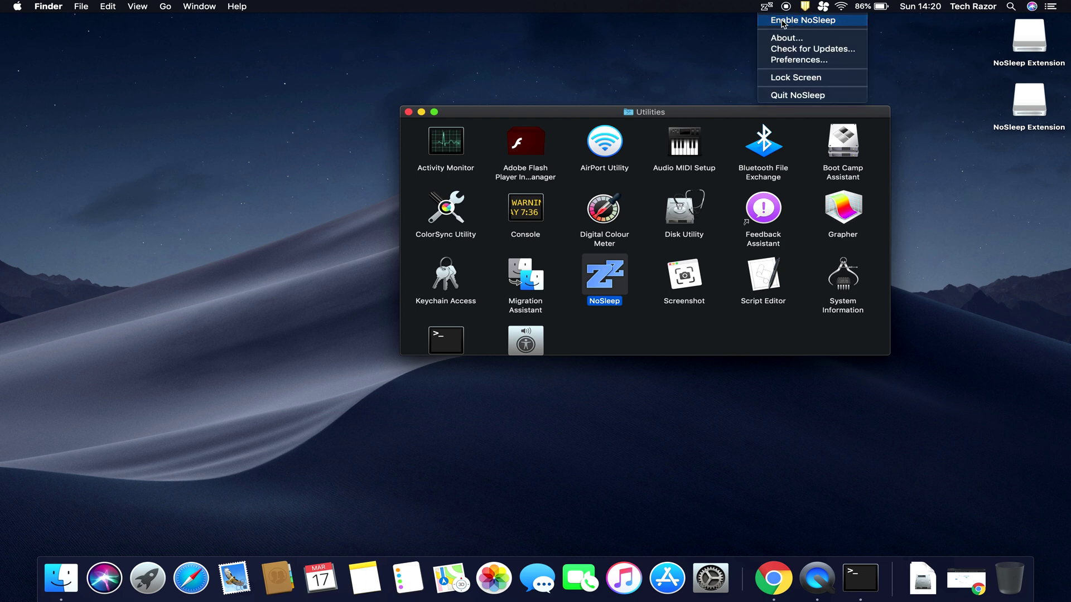
pyautogui.click(783, 21)
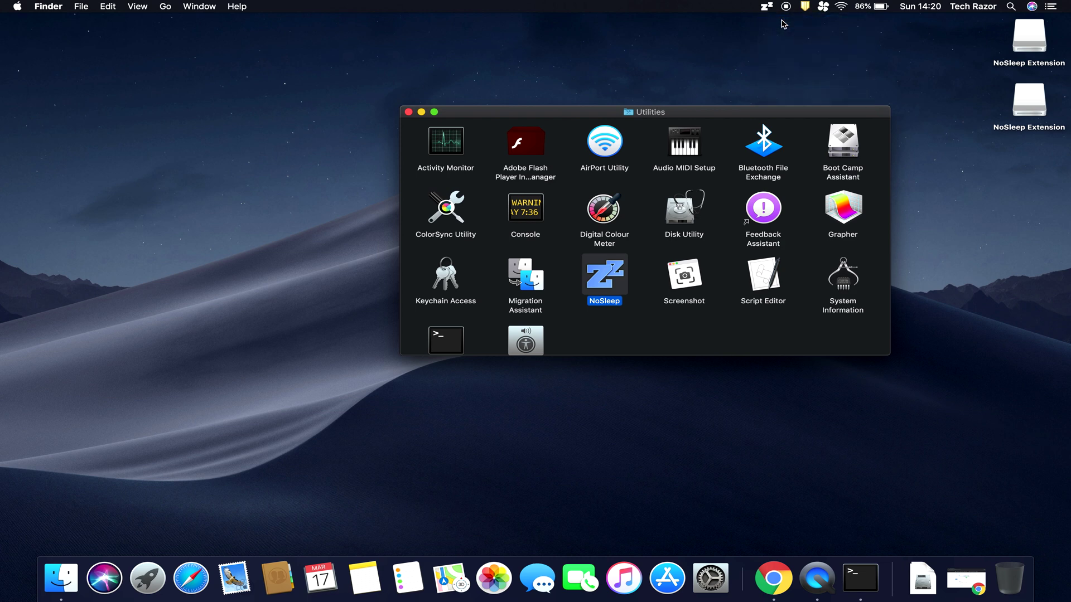
pyautogui.click(409, 113)
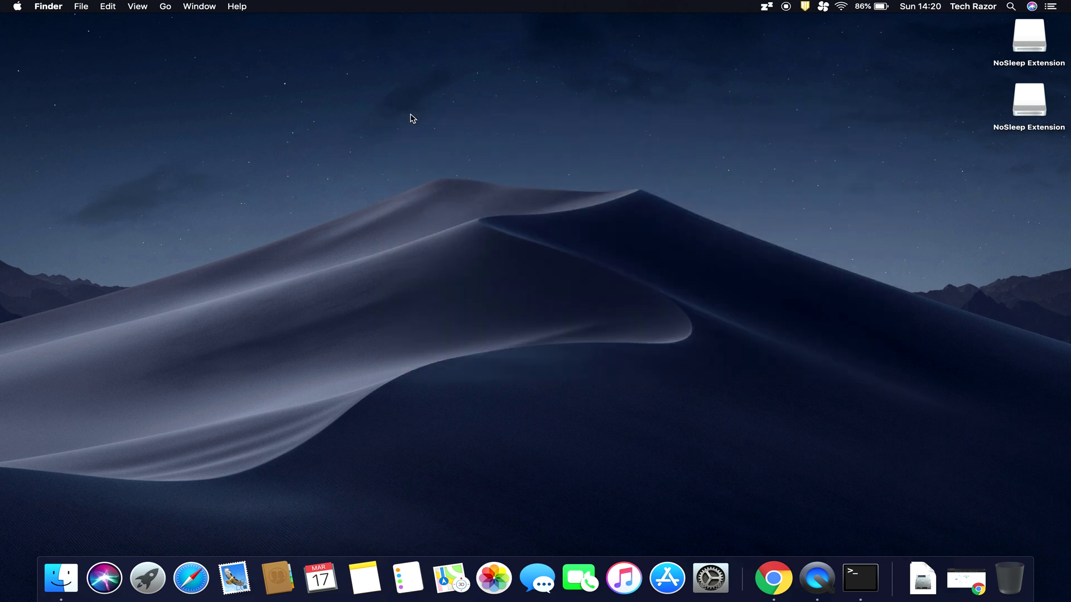
# In NoSleep Preferences, tick 'Start NoSleep utility on system startup' and 'Use double click to activate'.
pyautogui.click(768, 8)
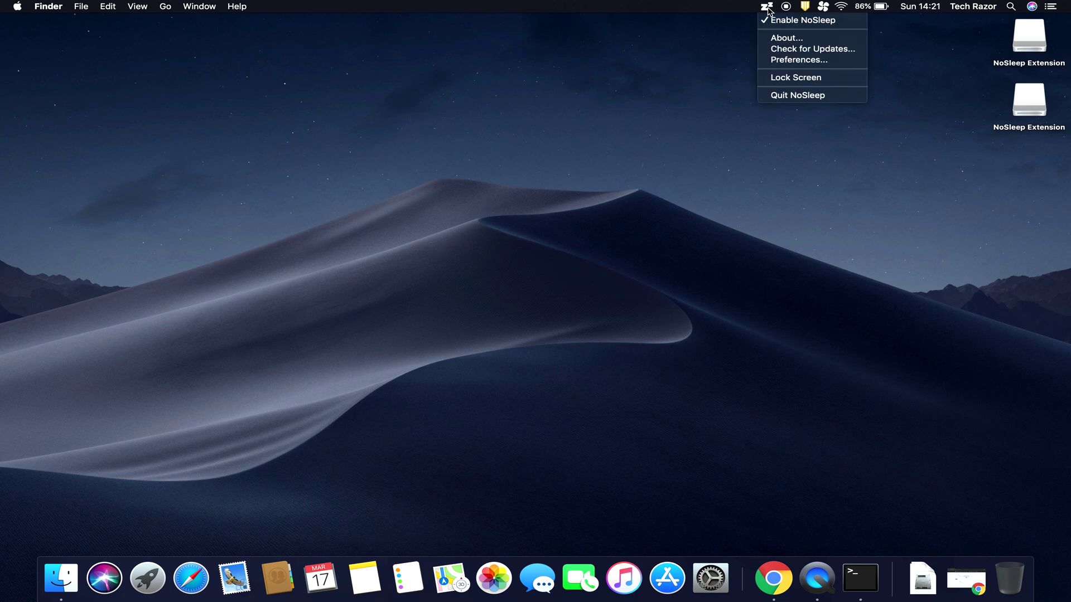
pyautogui.click(793, 61)
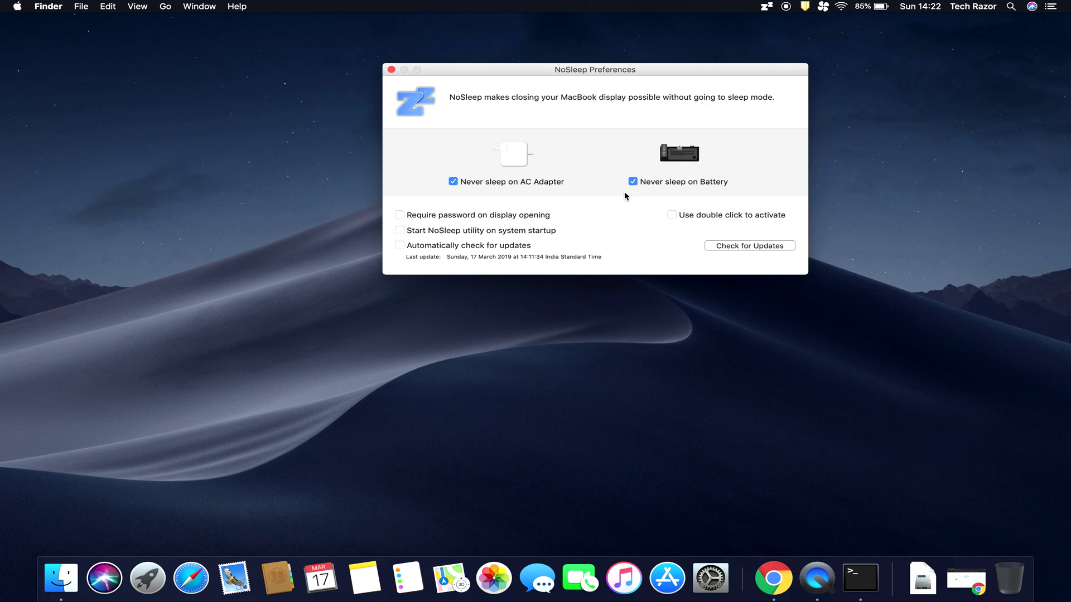
pyautogui.click(400, 231)
pyautogui.click(672, 216)
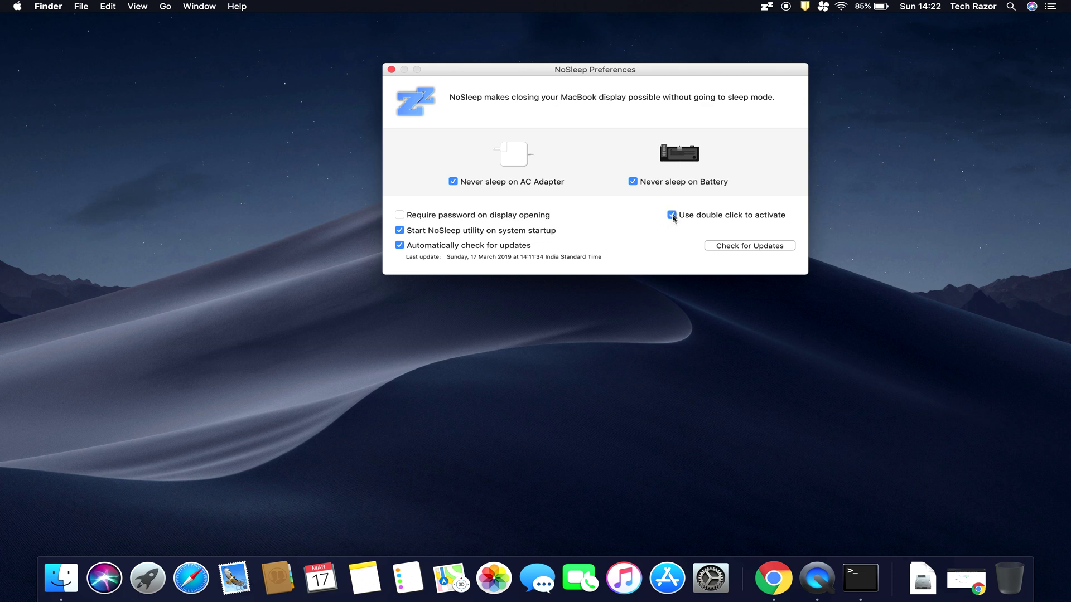
# Test toggling sleep prevention by double-clicking and clicking the zz menu-bar icon, then close preferences.
pyautogui.doubleClick(767, 8)
pyautogui.doubleClick(767, 7)
pyautogui.doubleClick(767, 8)
pyautogui.doubleClick(767, 7)
pyautogui.doubleClick(766, 8)
pyautogui.click(767, 7)
pyautogui.click(767, 7)
pyautogui.click(766, 8)
pyautogui.click(766, 8)
pyautogui.click(767, 7)
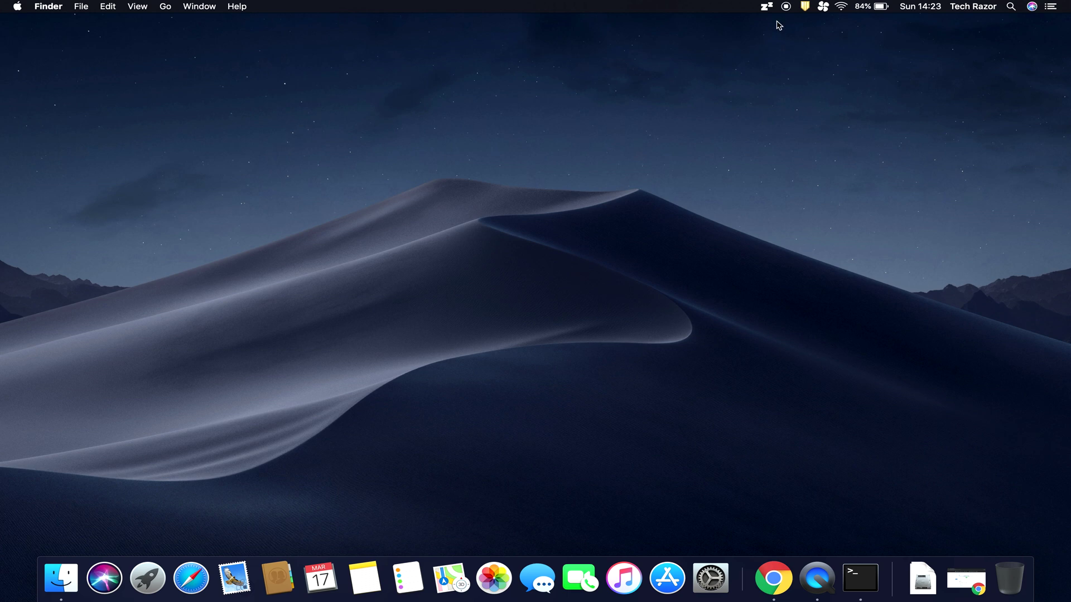
pyautogui.click(765, 8)
pyautogui.click(766, 8)
pyautogui.click(765, 8)
pyautogui.click(764, 8)
pyautogui.click(929, 597)
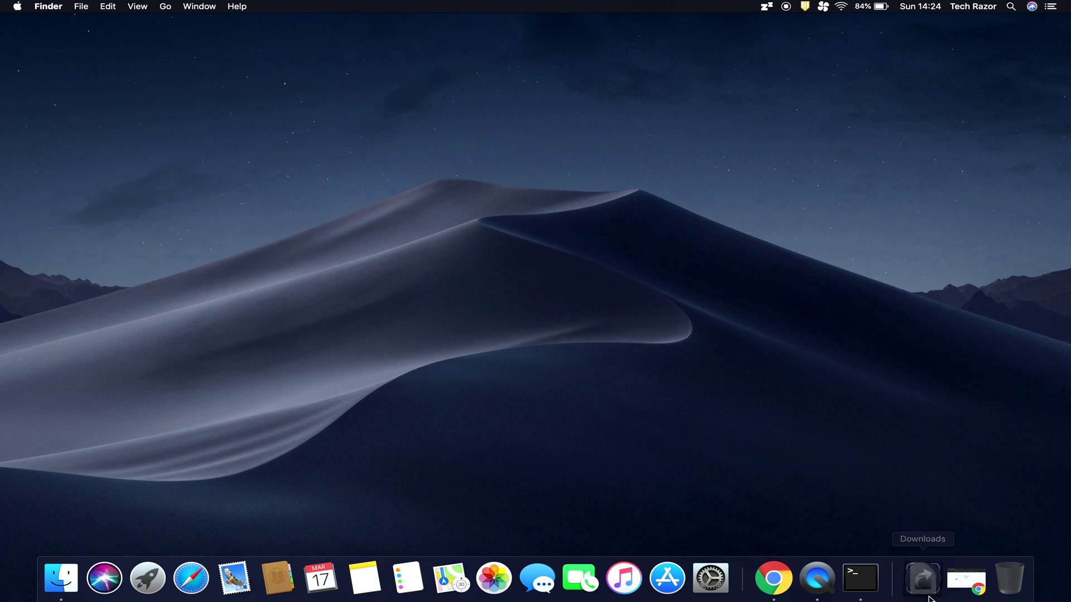
# Open the NoSleep dmg and run Uninstall.command with the administrator password to remove NoSleep and its kernel extension.
pyautogui.click(925, 536)
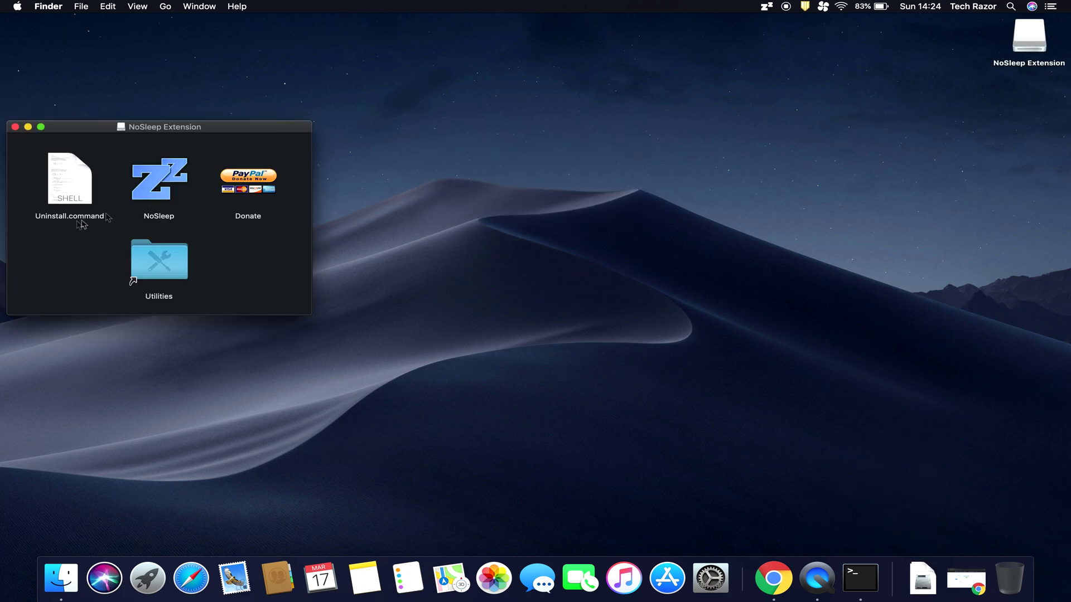
pyautogui.doubleClick(69, 189)
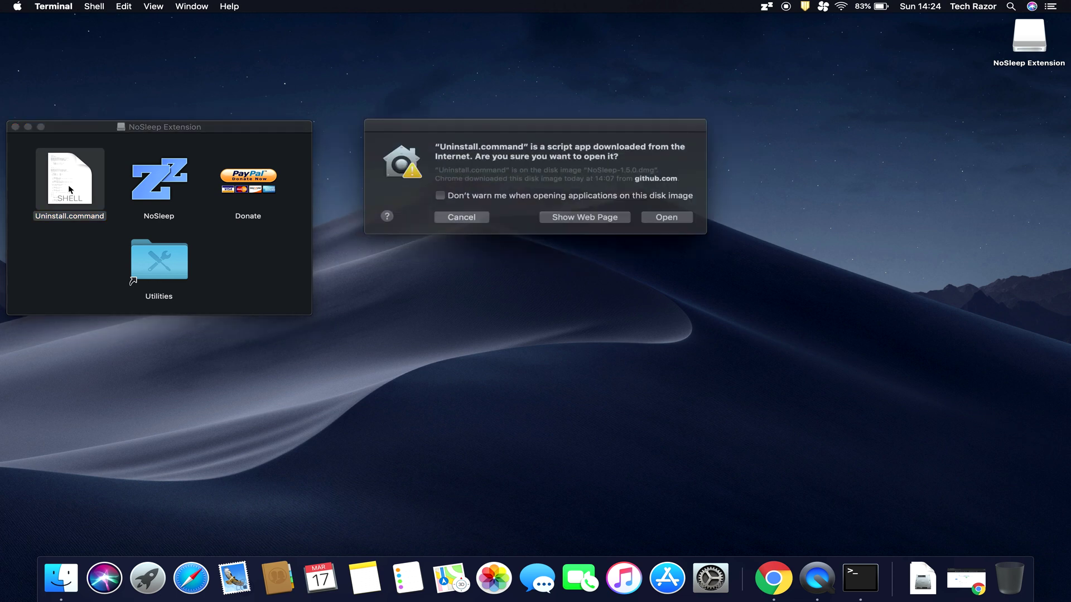
pyautogui.click(658, 217)
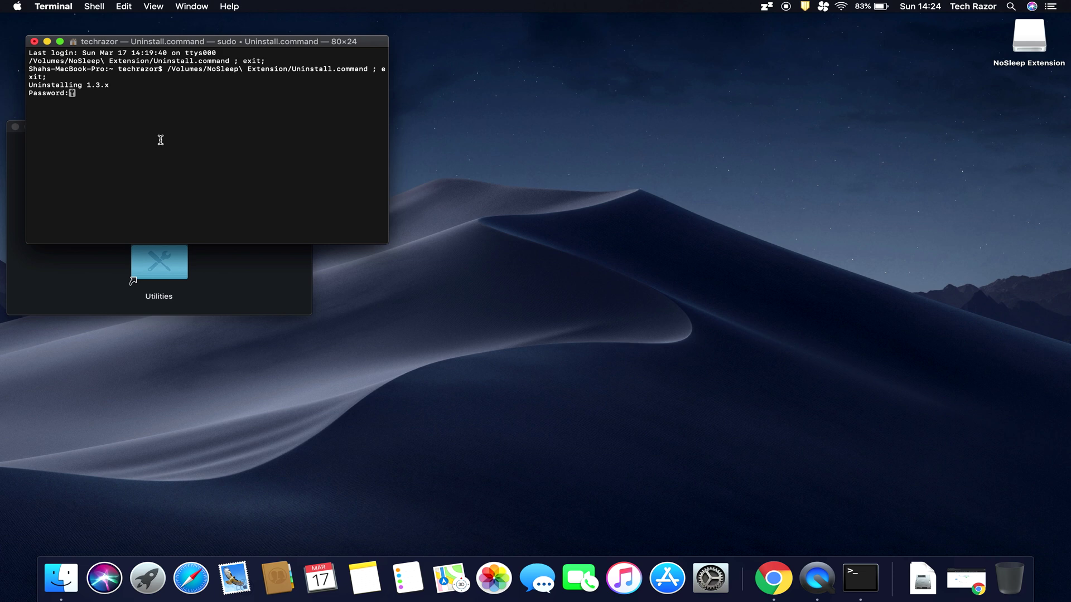
pyautogui.press('Return')
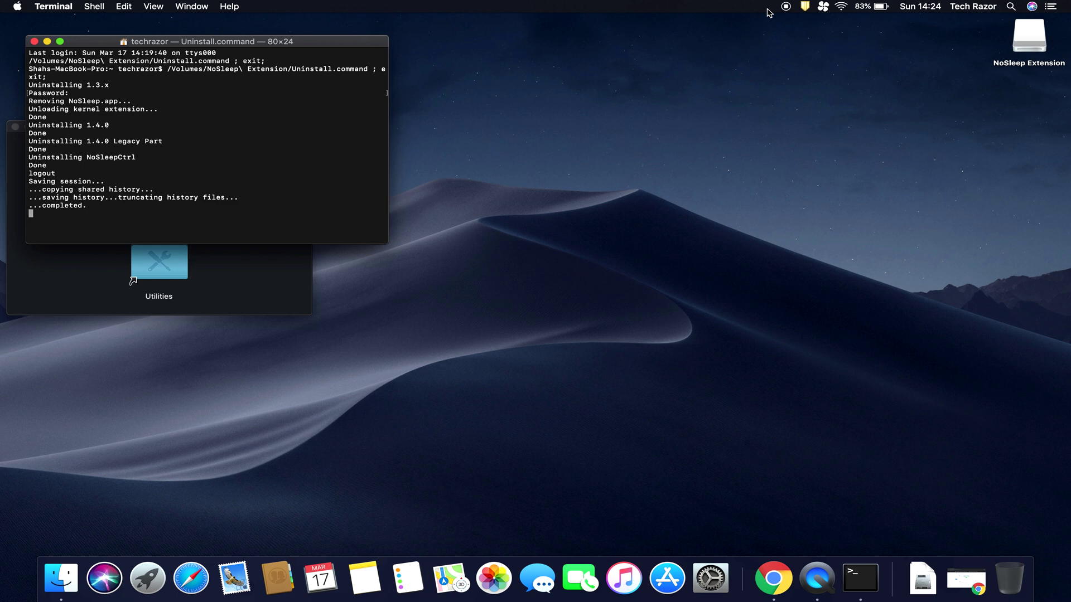
pyautogui.click(35, 41)
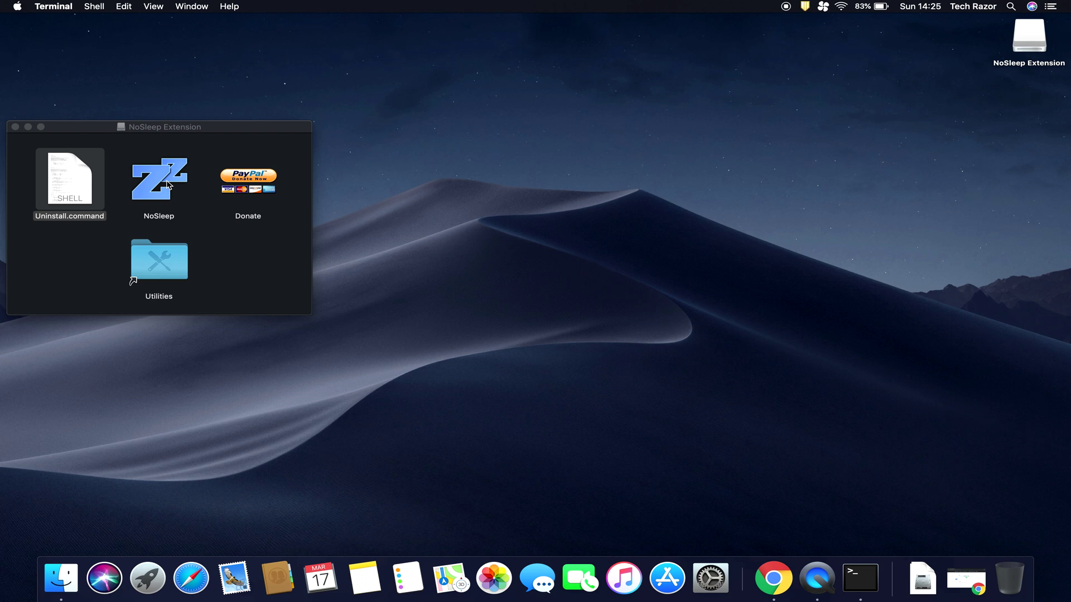
# Copy NoSleep from the disk image into Utilities again, authenticating with the administrator password.
pyautogui.click(167, 186)
pyautogui.moveTo(163, 193); pyautogui.dragTo(163, 279)
pyautogui.click(591, 202)
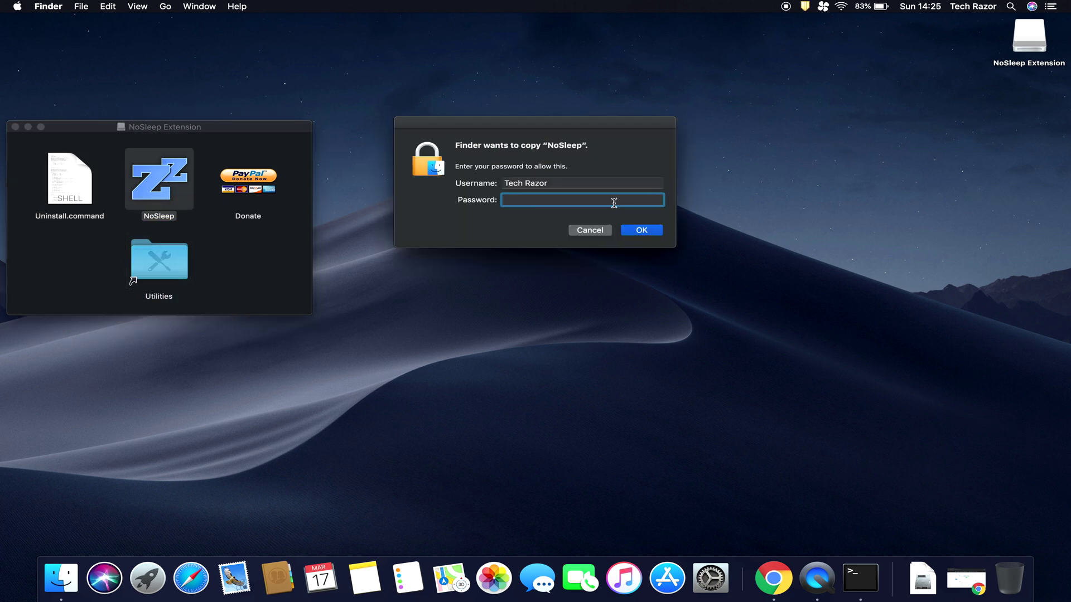
pyautogui.write('••••••••')
pyautogui.press('Return')
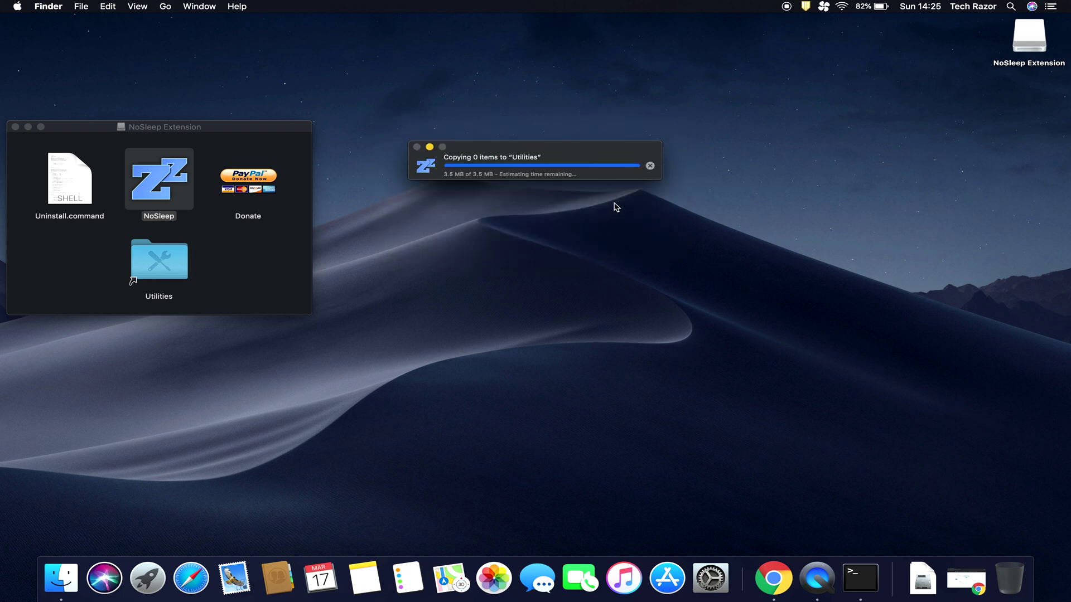